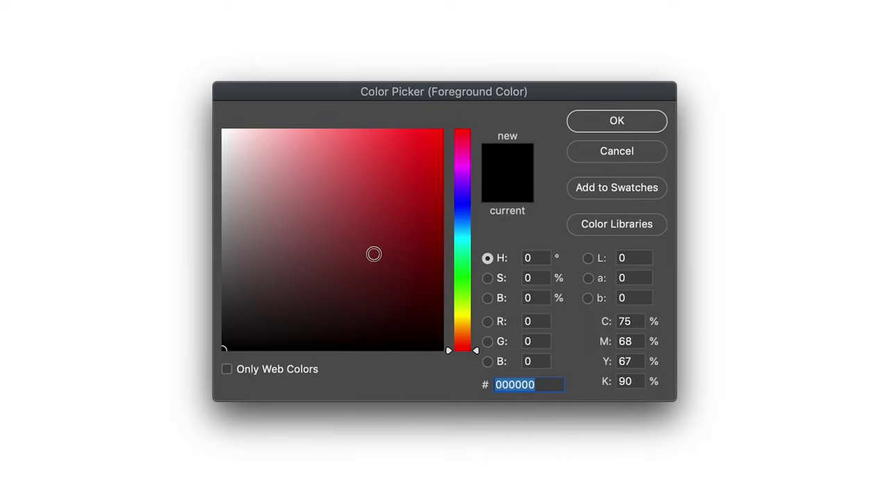
# Step: Set the foreground colour to bright green 22b500 in the Color Picker
pyautogui.click(470, 284)
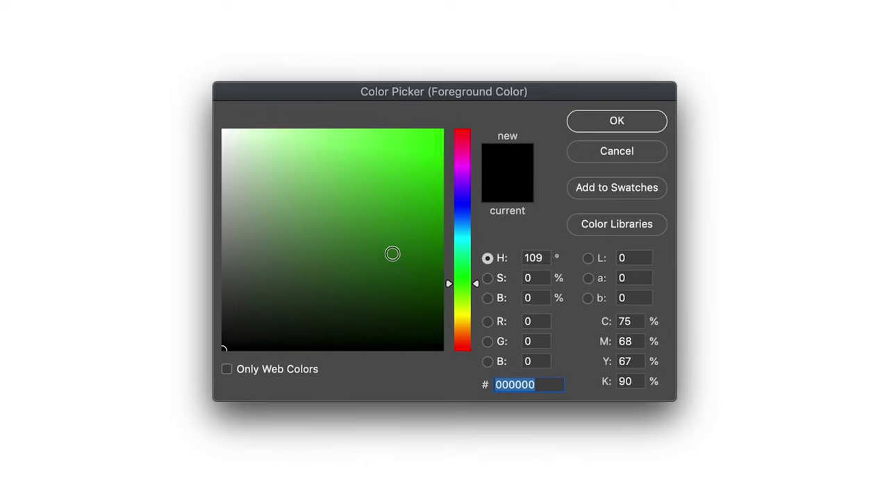
pyautogui.moveTo(412, 222)
pyautogui.mouseDown()
pyautogui.moveTo(438, 180)
pyautogui.moveTo(408, 140)
pyautogui.moveTo(445, 233)
pyautogui.moveTo(442, 193)
pyautogui.mouseUp()
pyautogui.click(617, 122)
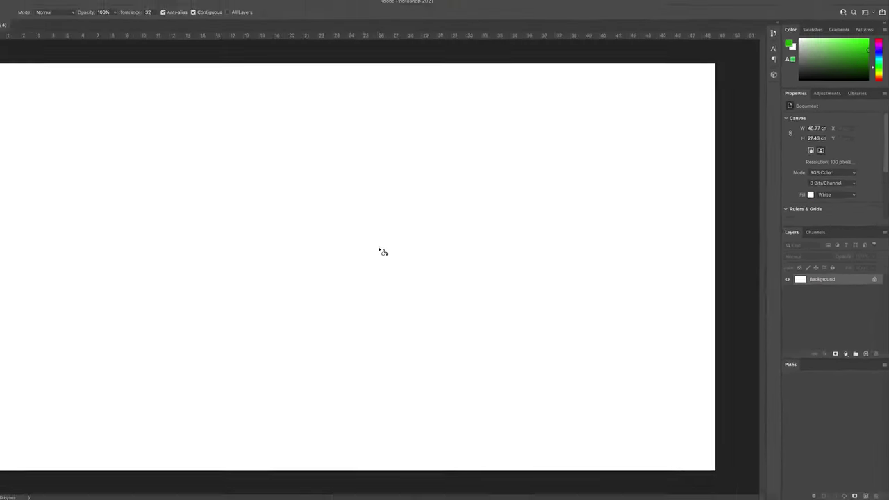
# Step: Fill the white Background layer with the green foreground colour using the Paint Bucket
pyautogui.click(381, 250)
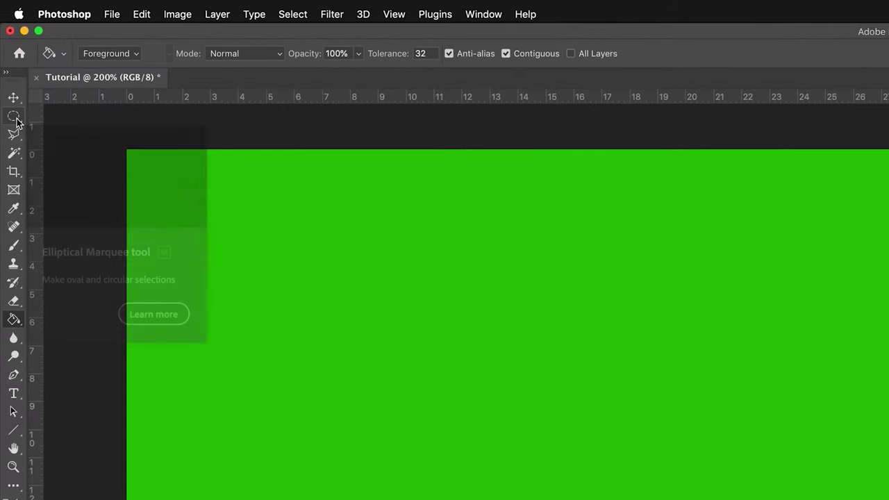
# Step: Draw an elliptical marquee selection and move it up and left toward the canvas centre
pyautogui.click(15, 118)
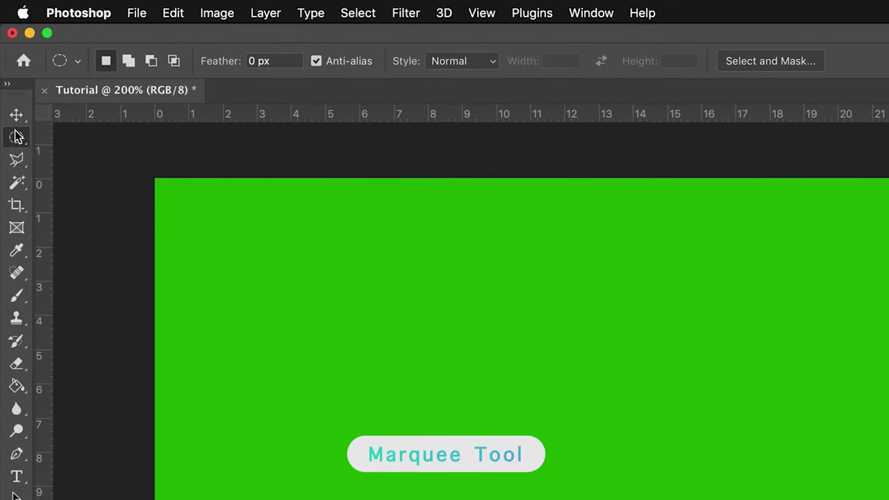
pyautogui.press('m')
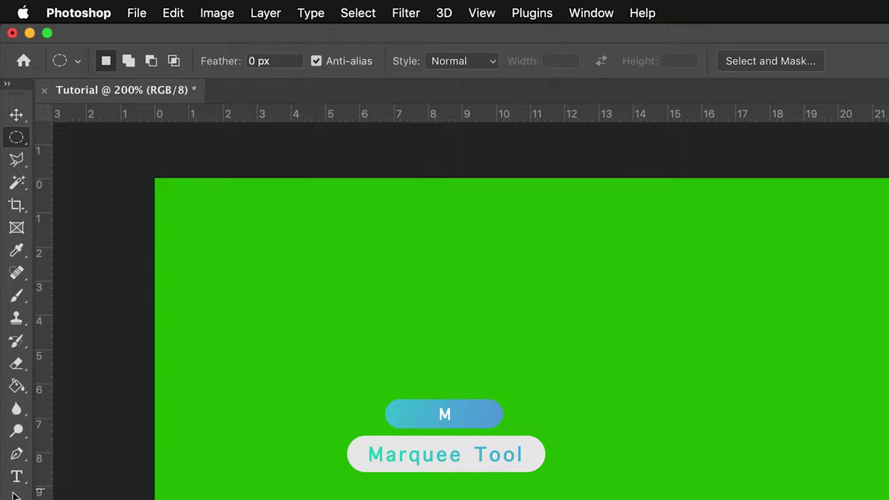
pyautogui.moveTo(833, 451); pyautogui.dragTo(888, 499)
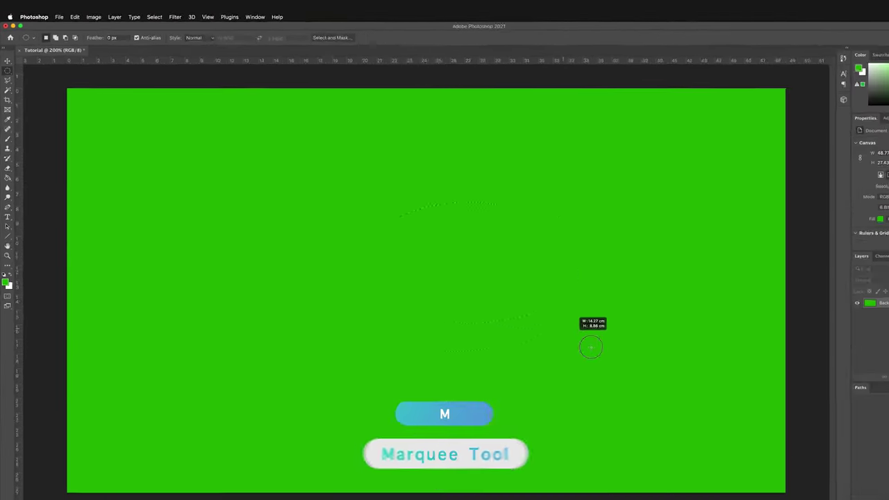
pyautogui.moveTo(591, 348); pyautogui.dragTo(642, 408)
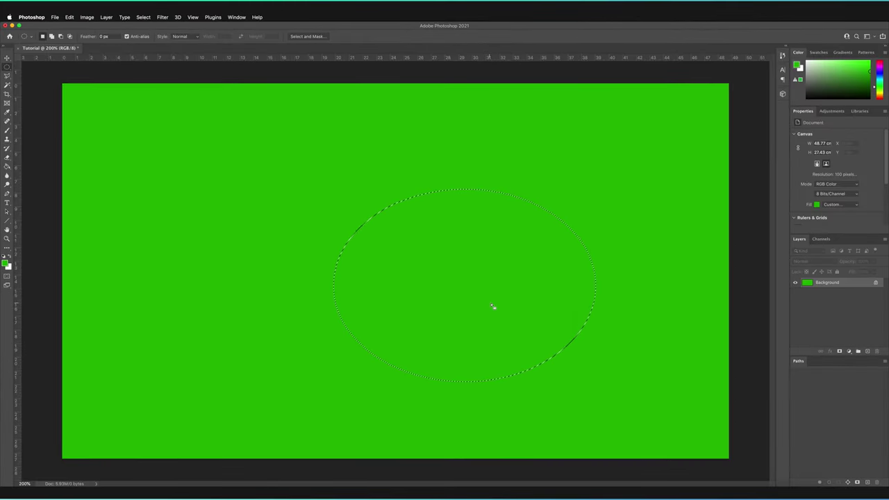
pyautogui.moveTo(492, 306); pyautogui.dragTo(456, 279)
# Step: Return to the Paint Bucket and set the foreground colour to magenta (a600b5)
pyautogui.press('g')
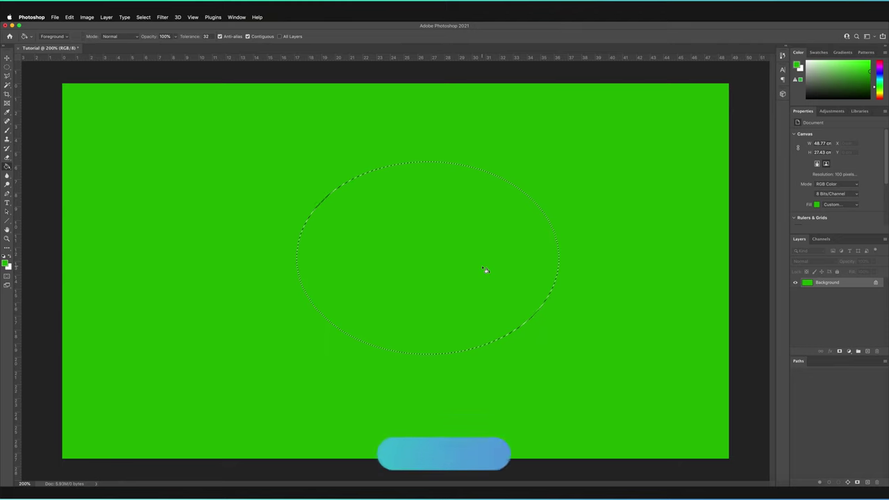
pyautogui.click(5, 262)
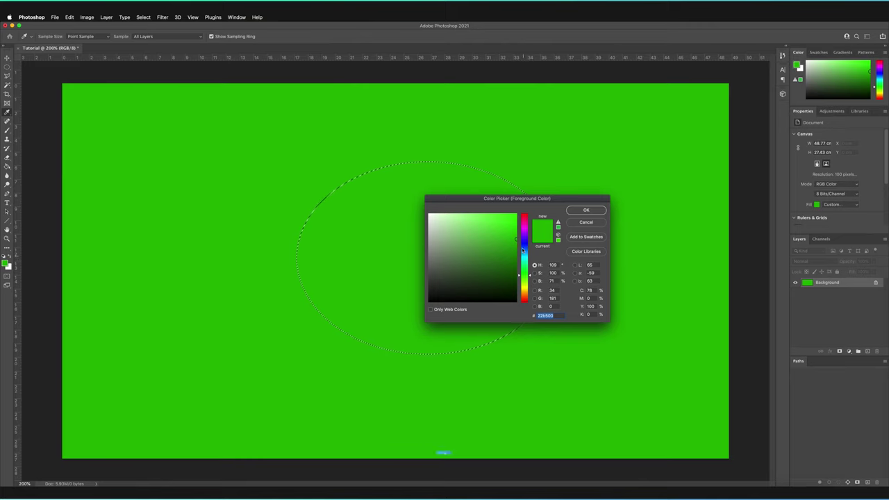
pyautogui.click(526, 233)
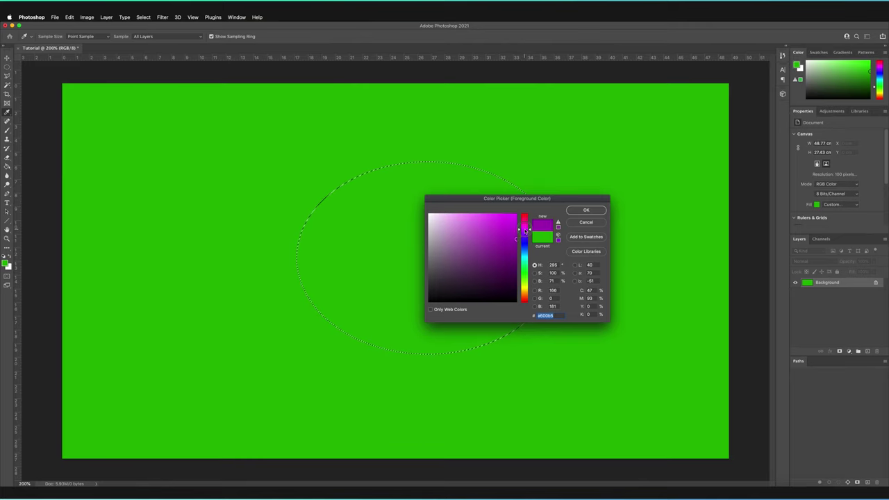
pyautogui.click(592, 210)
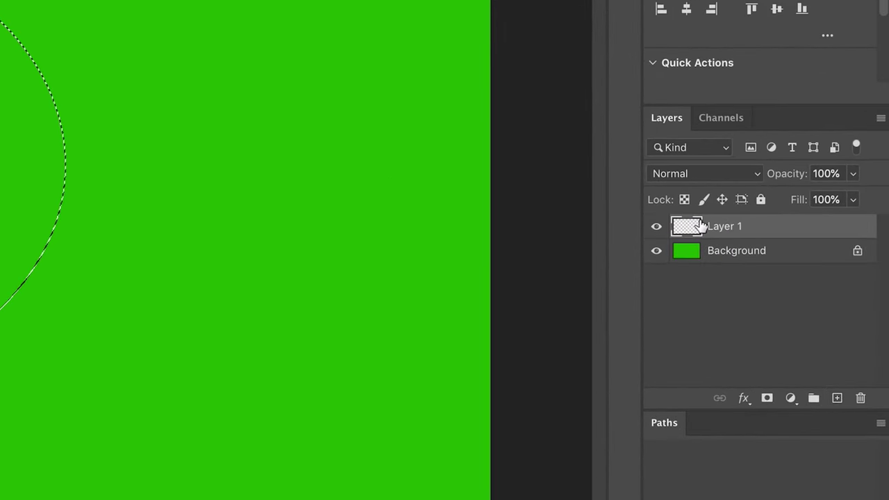
# Step: Rename Layer 1 to 'Circle', correcting the misspelling 'Circel'
pyautogui.doubleClick(726, 227)
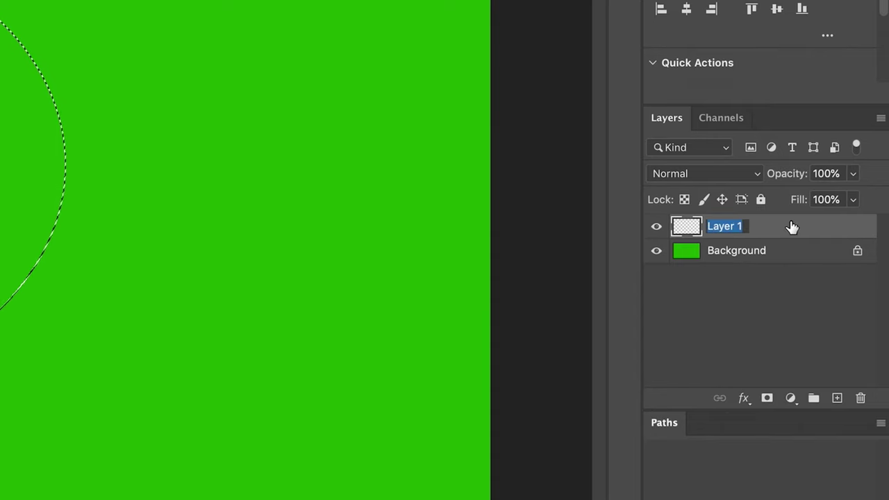
pyautogui.write('Circel')
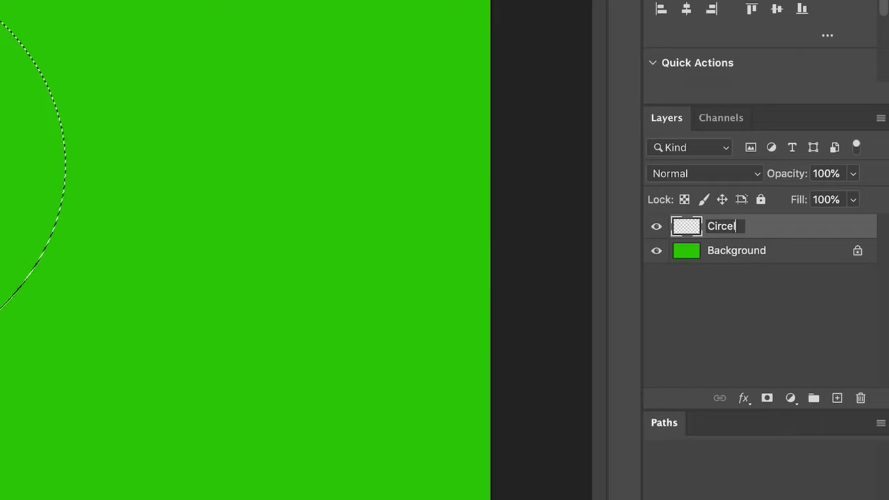
pyautogui.press('BackSpace')
pyautogui.press('BackSpace')
pyautogui.write('le')
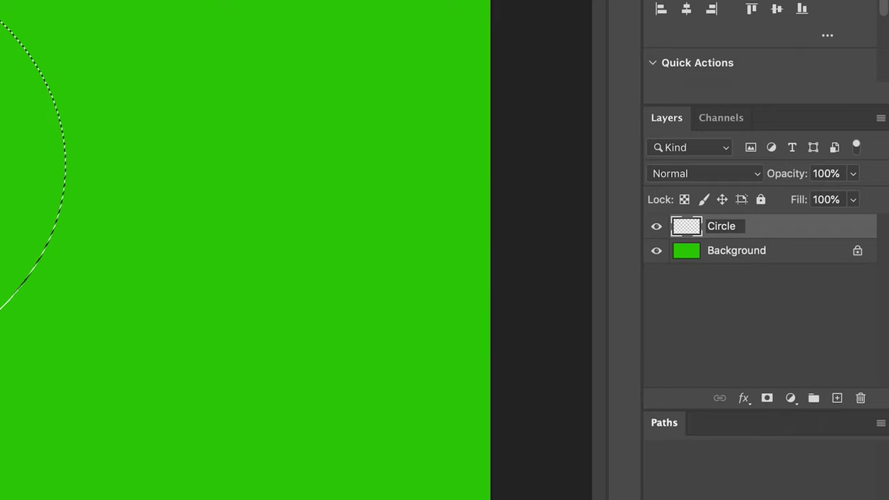
pyautogui.press('Return')
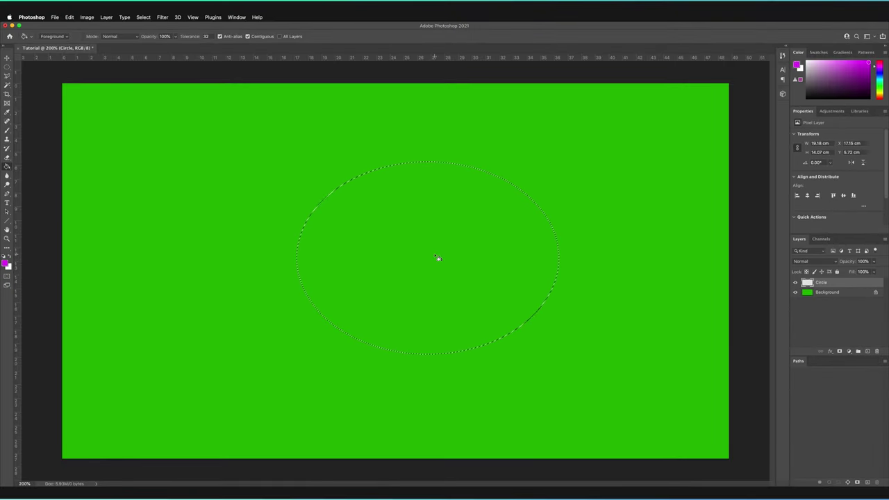
# Step: Fill the oval selection with magenta on the Circle layer, then deselect it via Select > Deselect
pyautogui.click(437, 257)
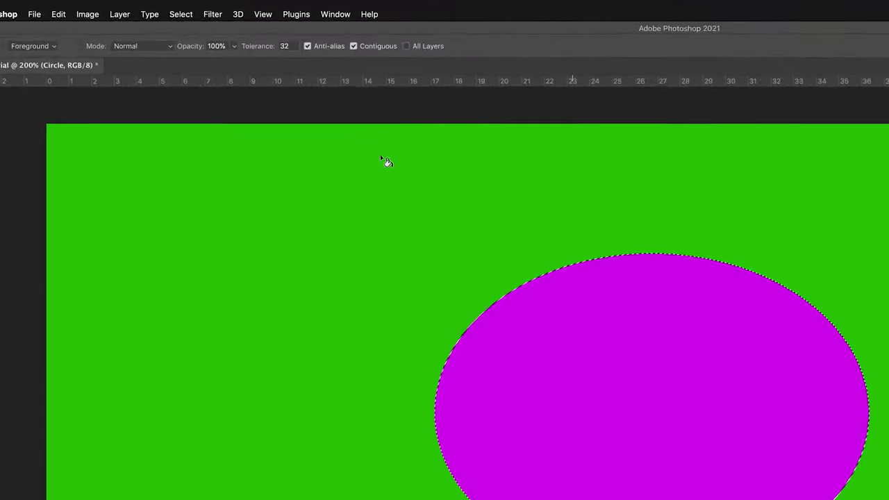
pyautogui.click(181, 14)
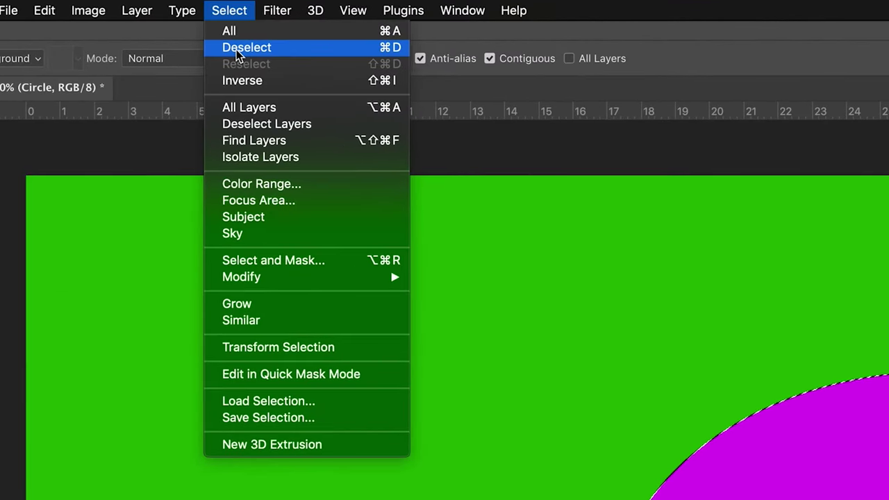
pyautogui.click(390, 49)
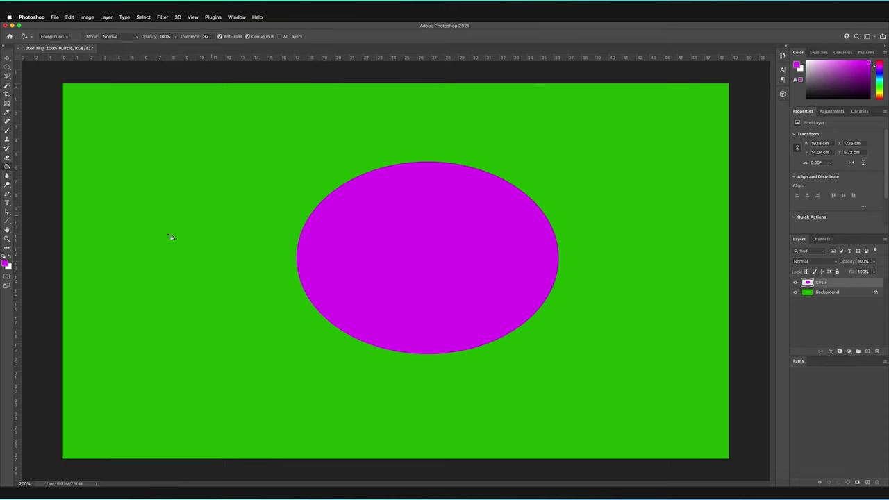
# Step: Set the foreground to blue 0775f1 and paint-bucket fill the area around the ellipse and the ellipse
pyautogui.click(5, 263)
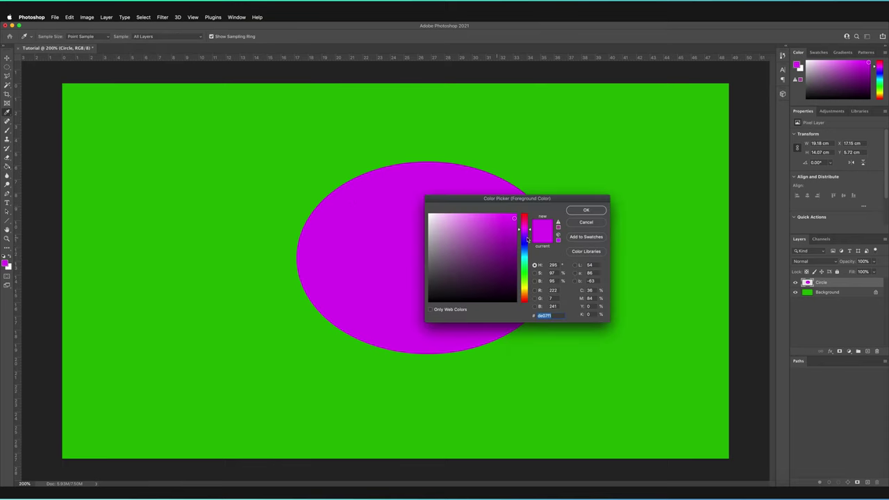
pyautogui.click(526, 249)
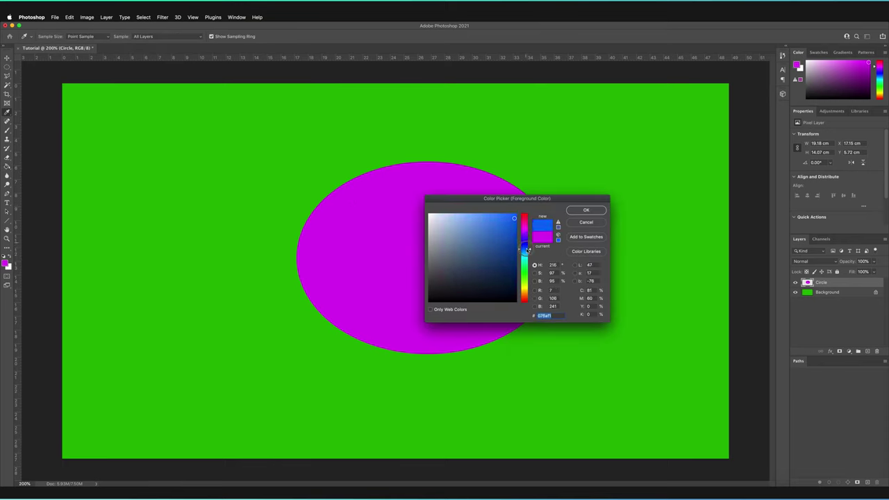
pyautogui.click(585, 212)
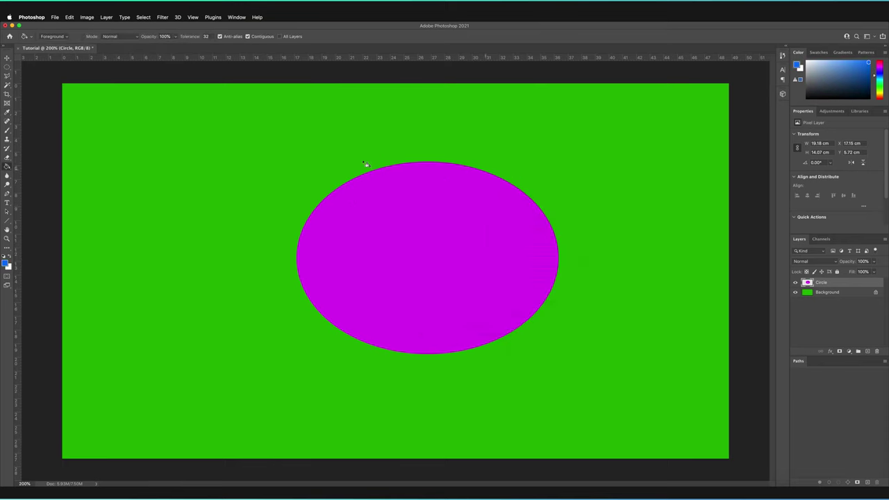
pyautogui.click(450, 136)
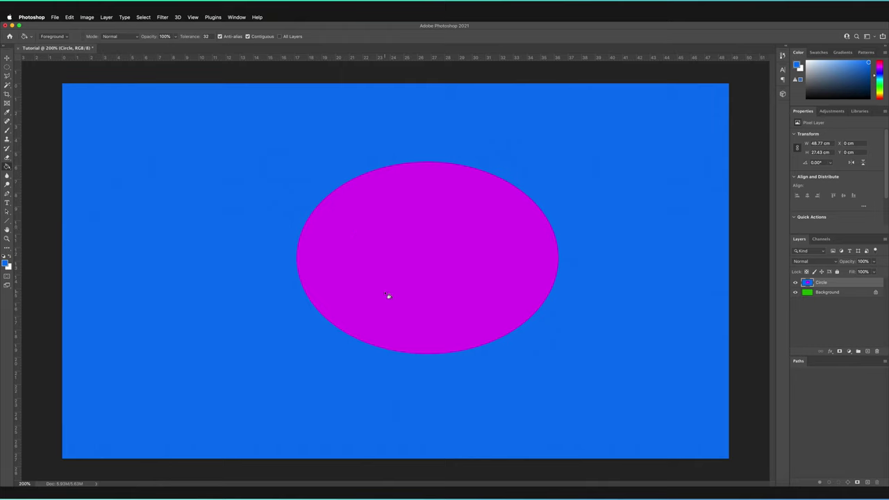
pyautogui.click(427, 255)
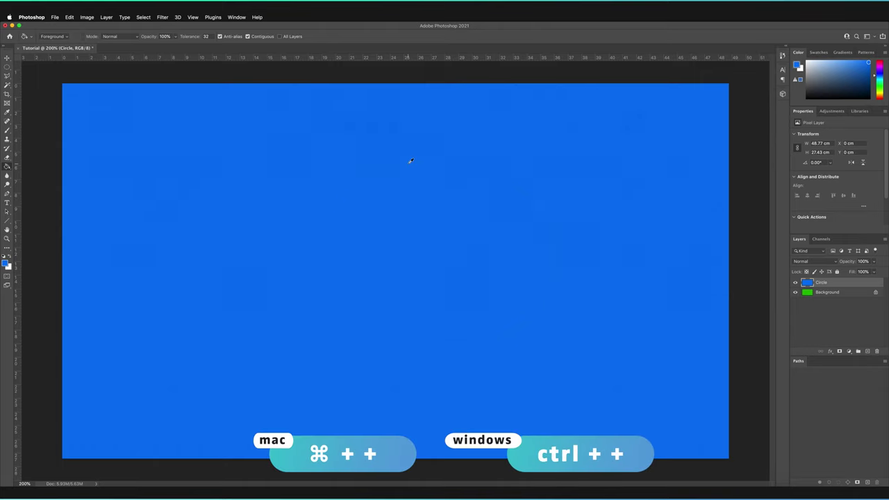
# Step: Zoom in to 600% and pan to inspect the ellipse's faint leftover edge on the blue layer
pyautogui.press('super+plus')
pyautogui.press('super+plus')
pyautogui.press('super+plus')
pyautogui.press('super+plus')
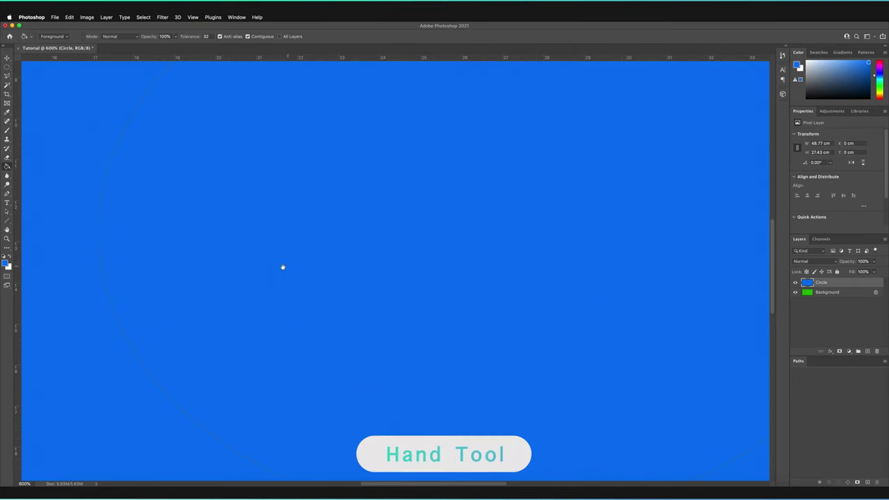
pyautogui.press('h')
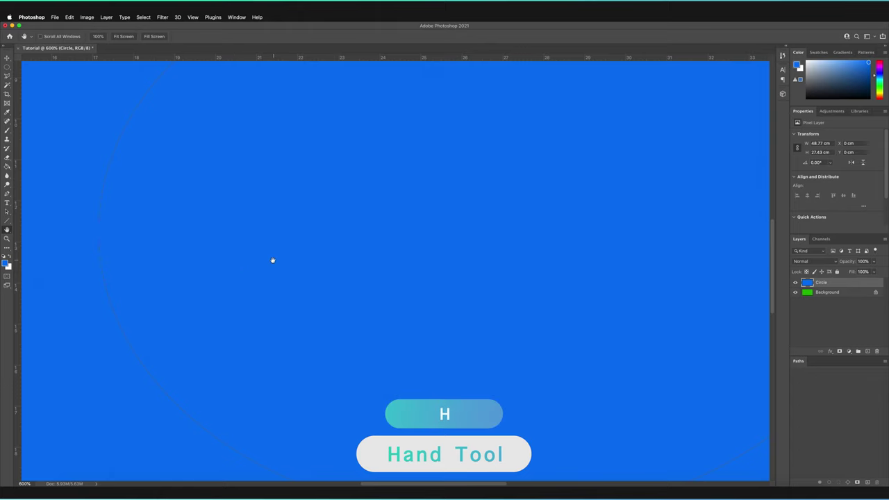
pyautogui.moveTo(207, 282); pyautogui.dragTo(472, 159)
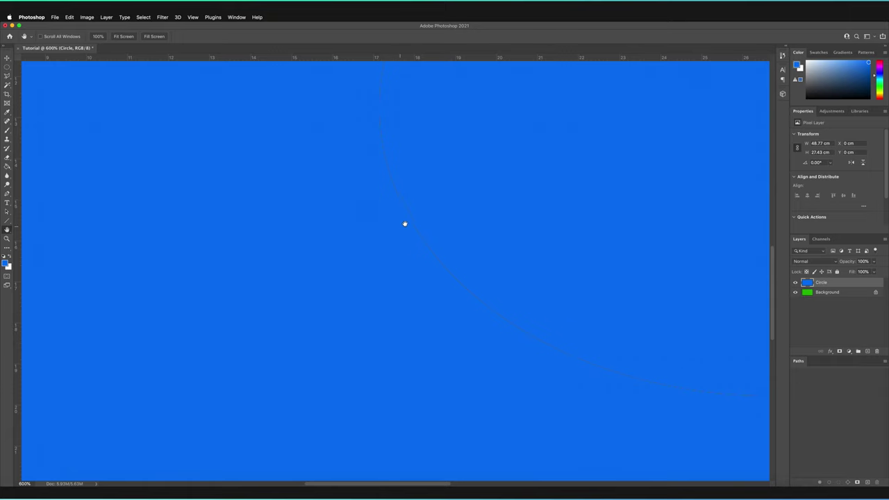
pyautogui.press('g')
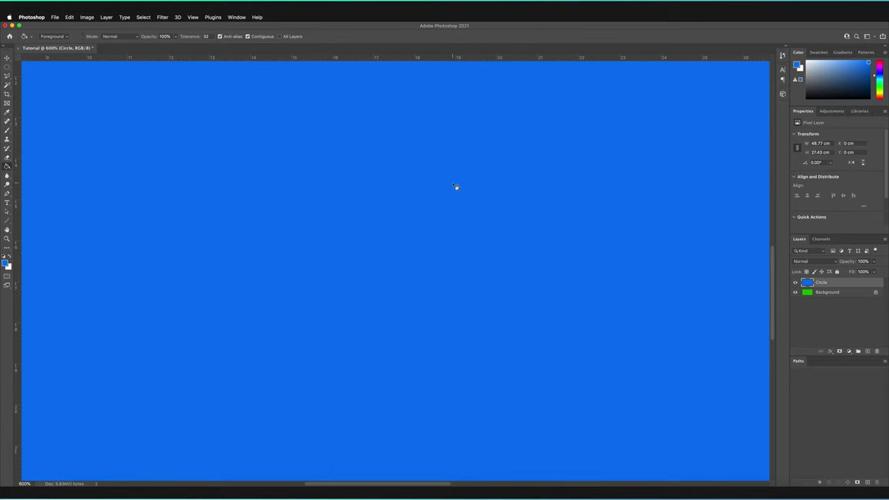
pyautogui.press('v')
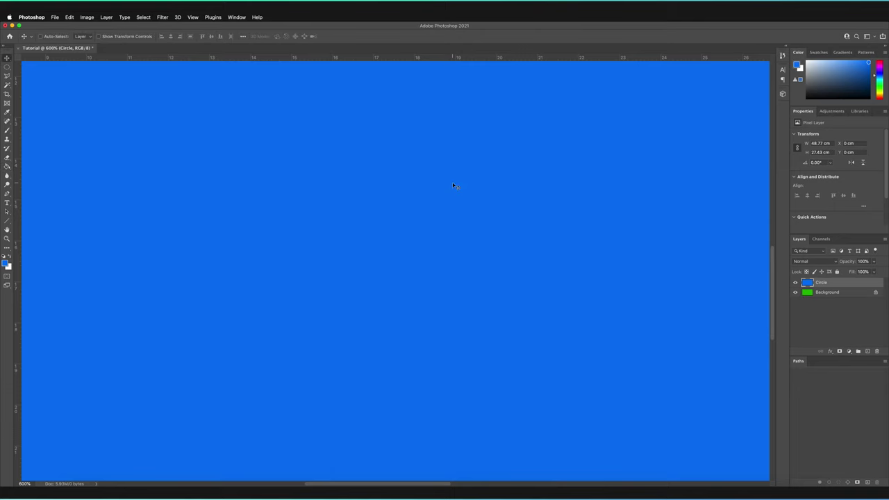
# Step: Zoom out twice to 200% to see the whole blue canvas
pyautogui.press('super+minus')
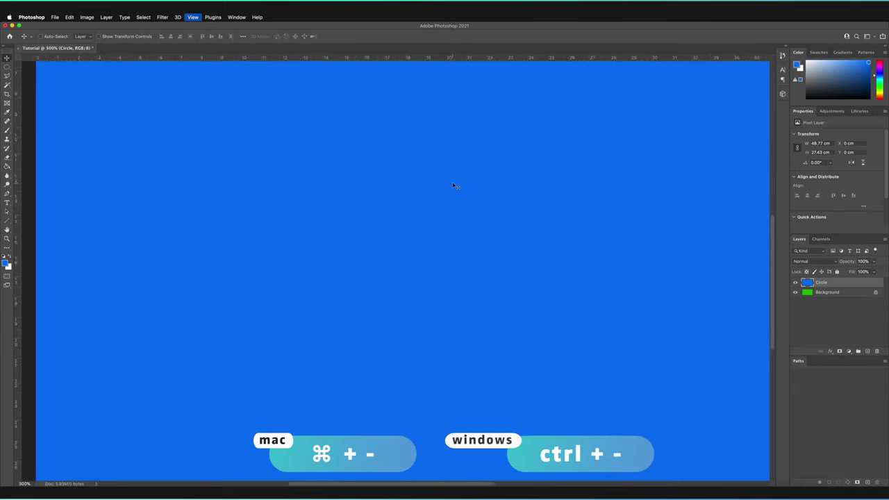
pyautogui.press('super+minus')
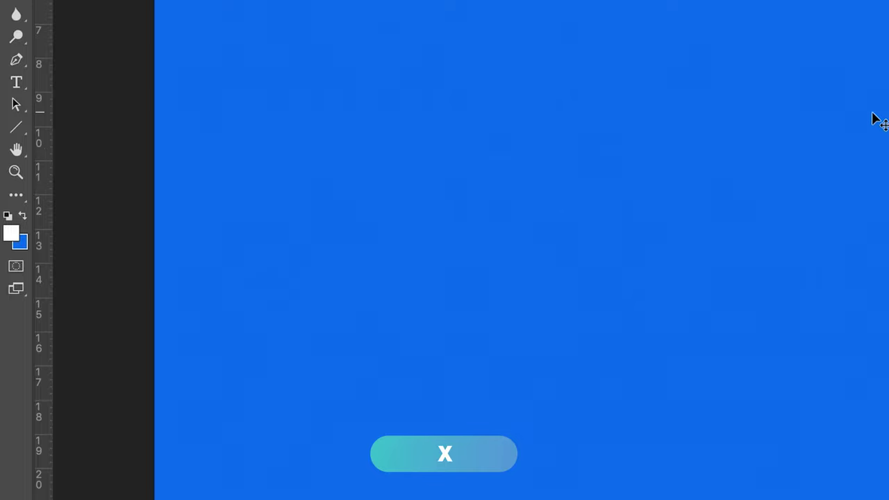
# Step: Paint-bucket fill the Circle layer with white across the whole canvas
pyautogui.press('g')
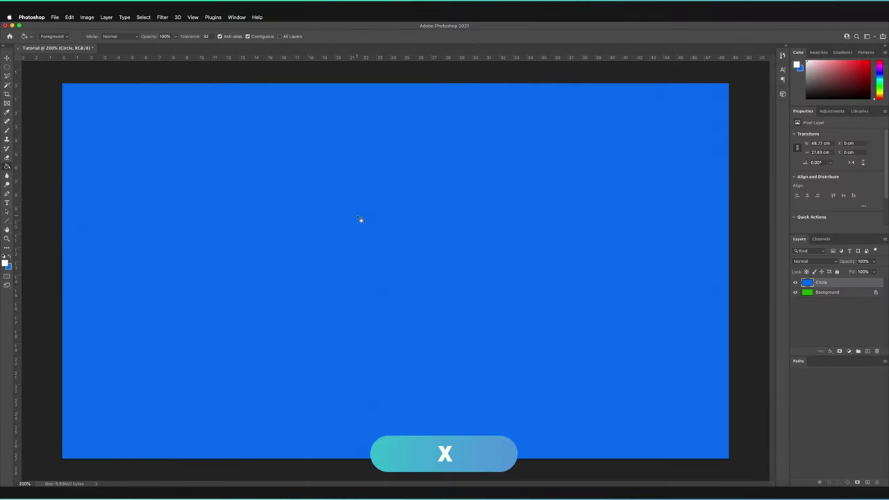
pyautogui.click(423, 234)
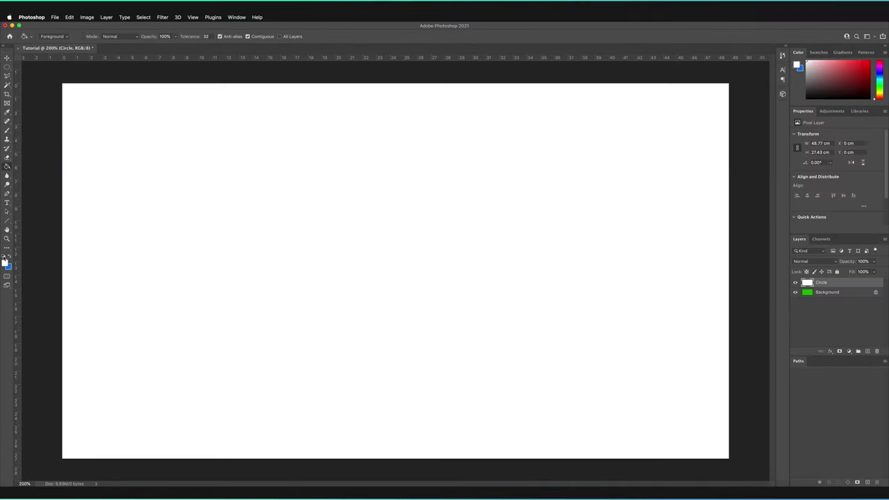